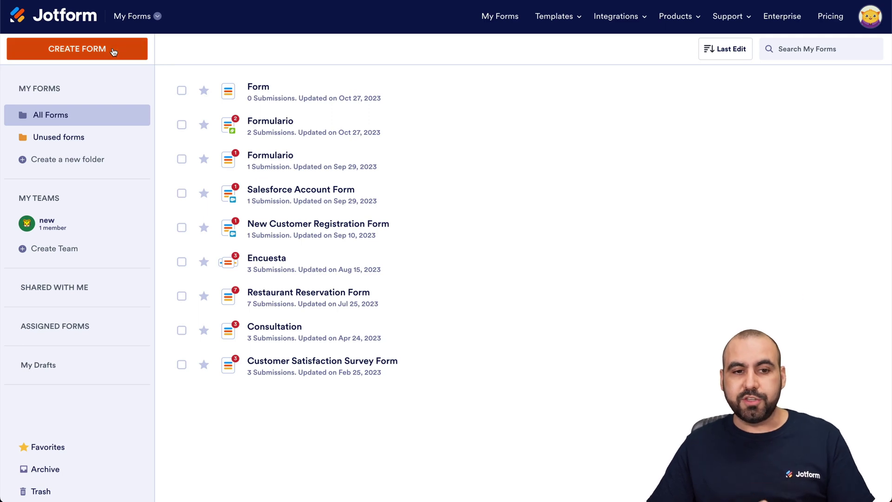
Start a new Jotform form from scratch as a Classic Form
left_click(77, 49)
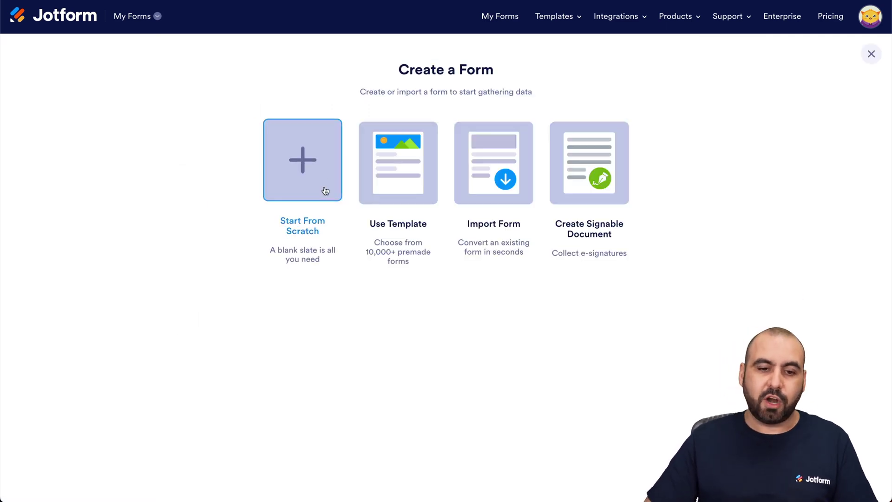
left_click(325, 191)
left_click(324, 190)
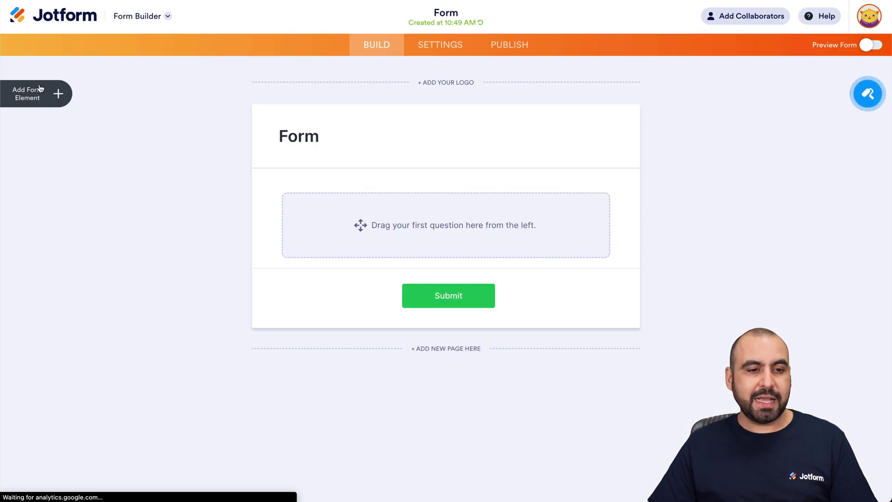
Add Full Name, Long Text and Email fields, then copy the form's public link
left_click(54, 91)
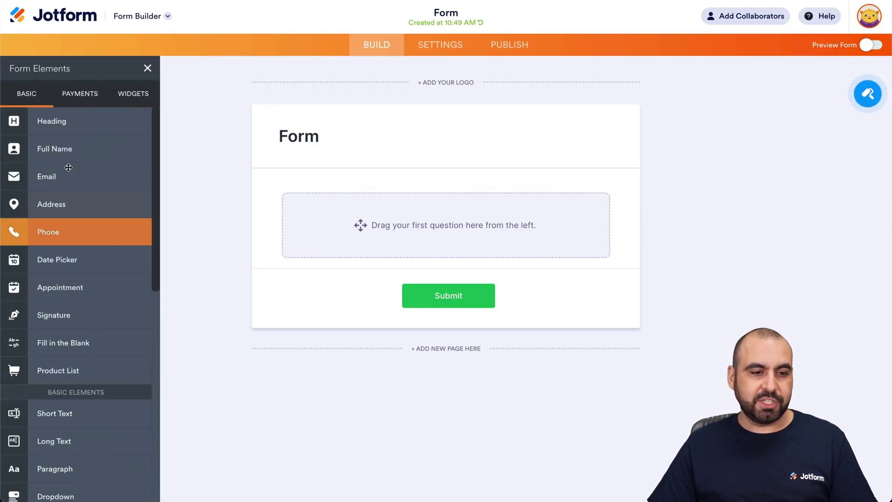
left_click(55, 149)
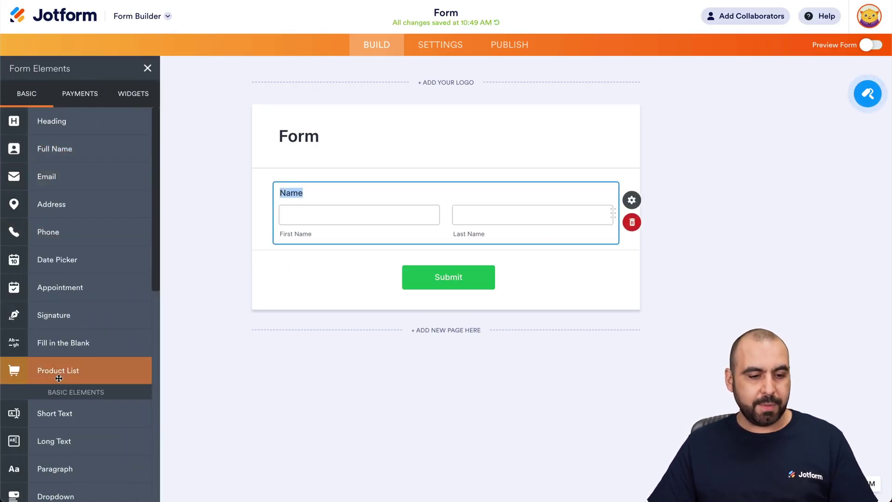
left_click(61, 441)
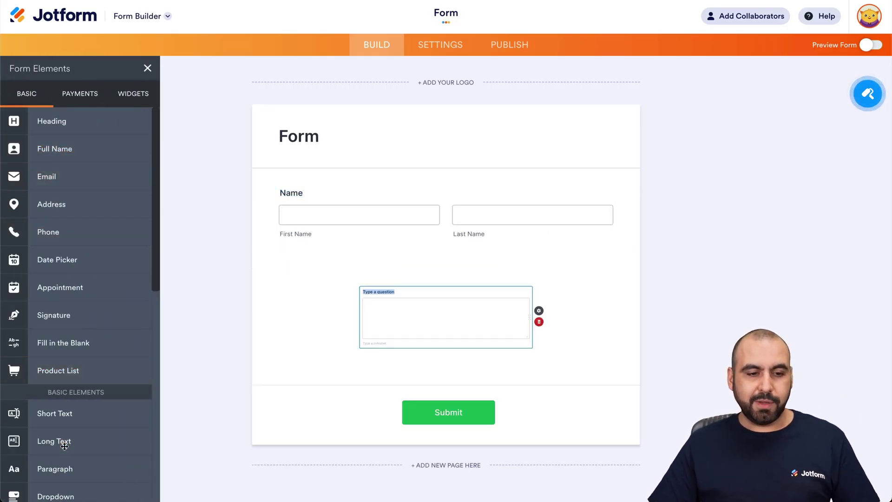
left_click(61, 179)
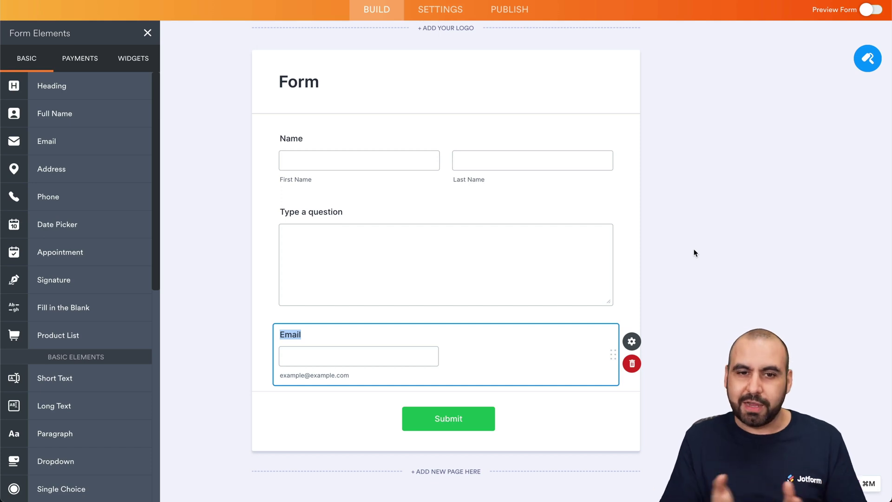
left_click(522, 14)
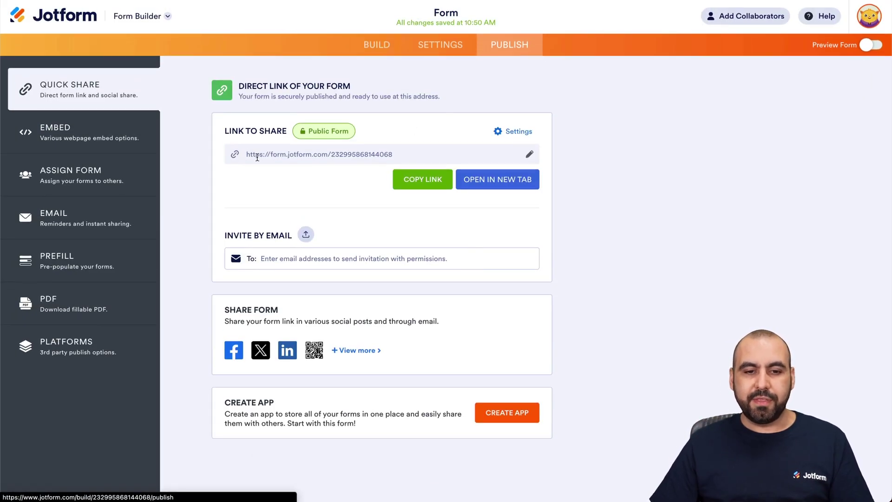
left_click(432, 179)
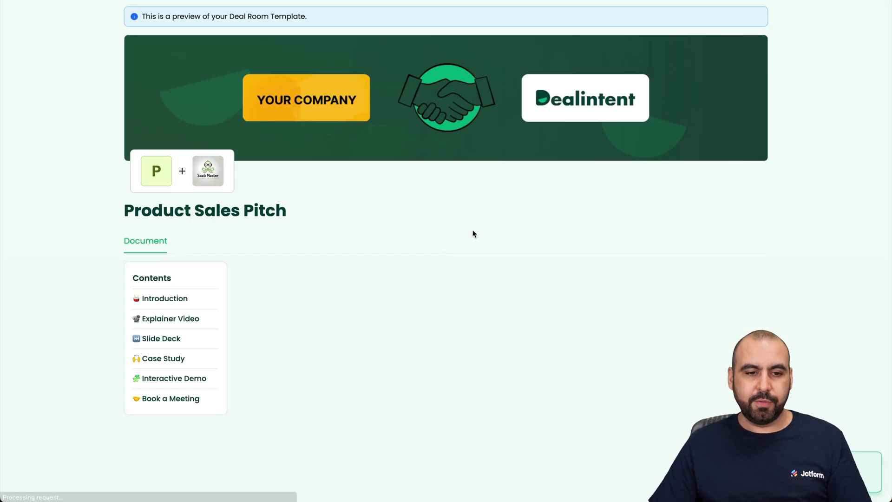
scroll(401, 255, "down", 3)
left_click(152, 234)
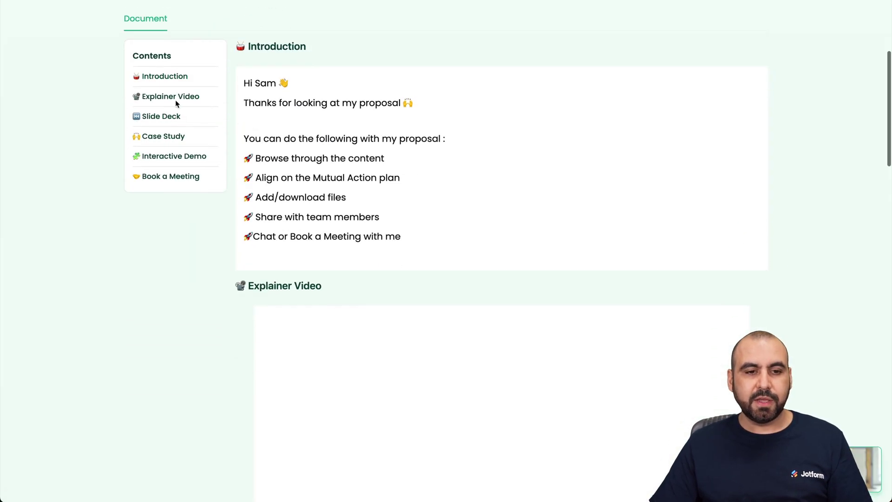
left_click(175, 84)
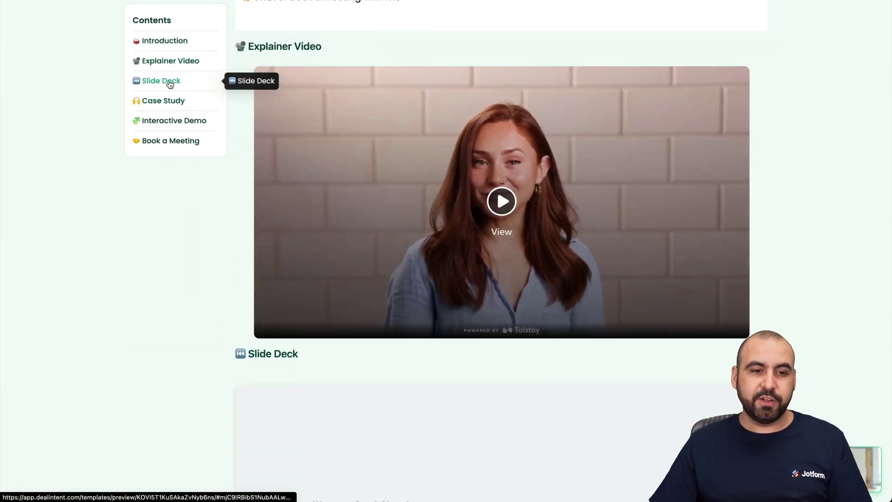
left_click(170, 82)
scroll(171, 121, "down", 2)
scroll(198, 230, "down", 15)
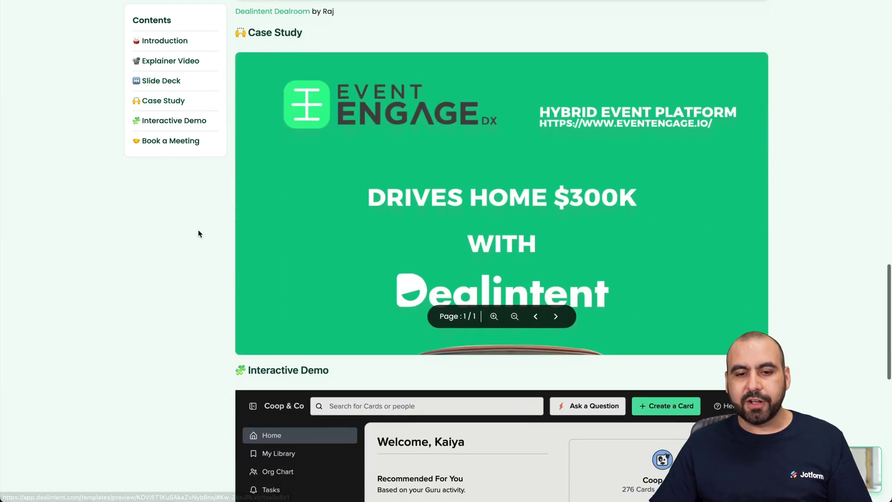
scroll(198, 229, "up", 20)
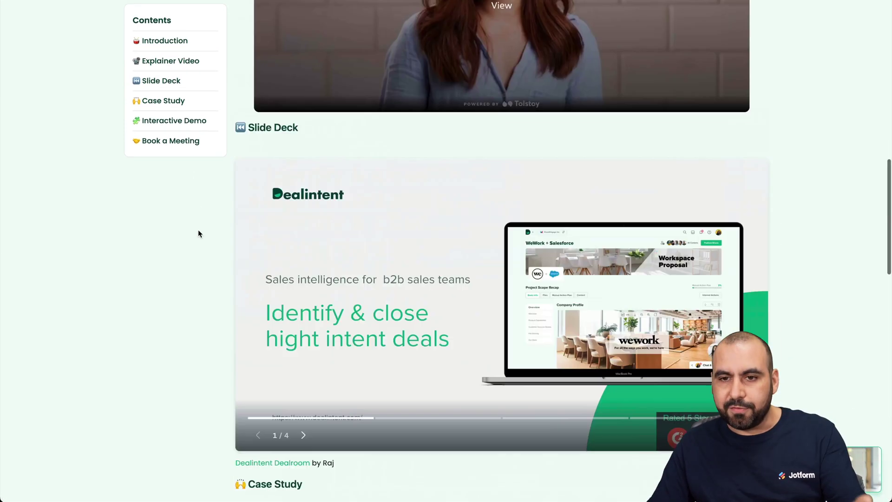
Start a new deal room named 'test jotform' for the Jotform deal
key("Escape")
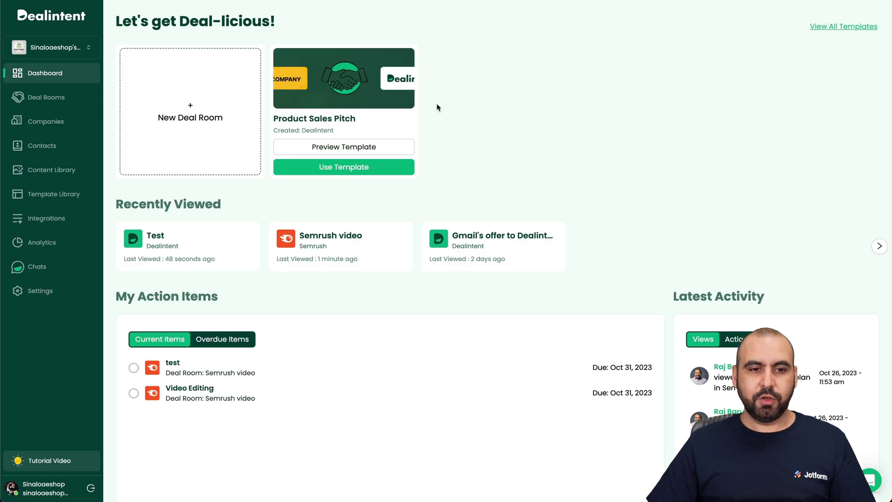
left_click(211, 116)
left_click(719, 65)
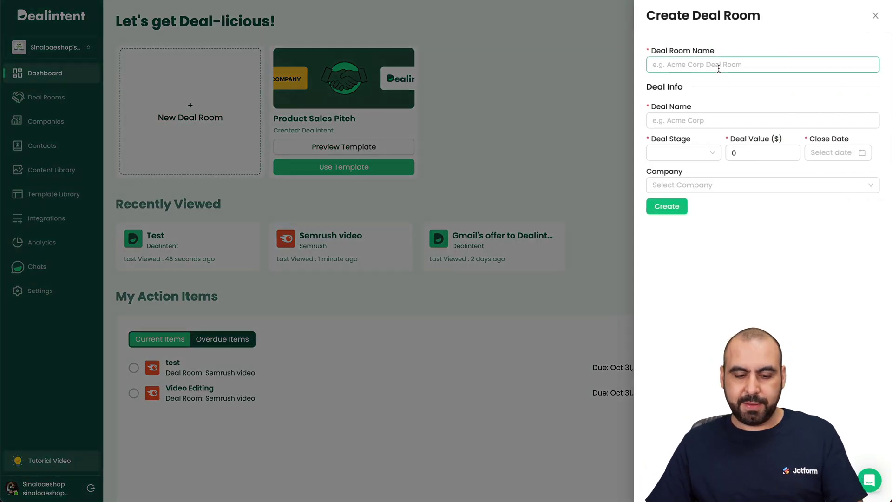
type("test jotform")
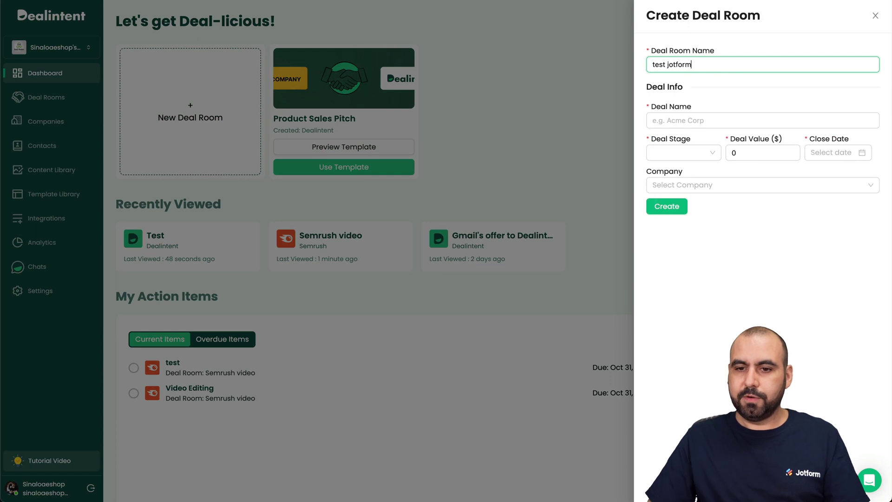
left_click(722, 122)
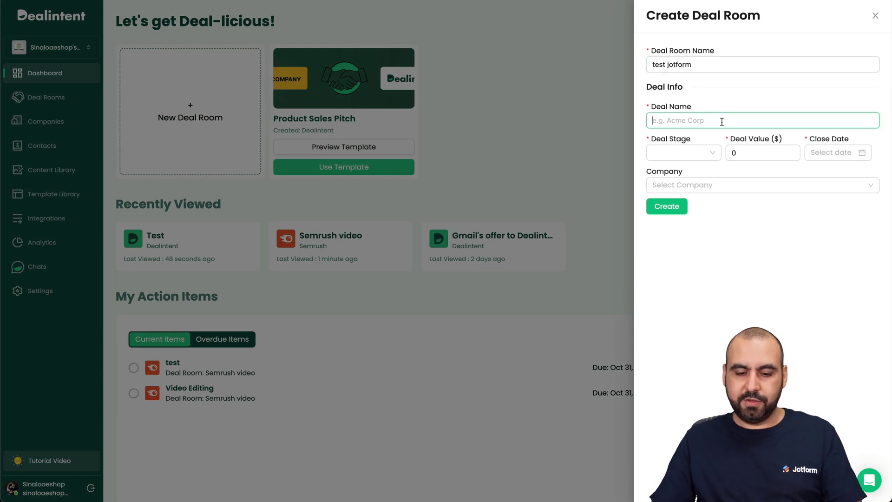
type("Jotform")
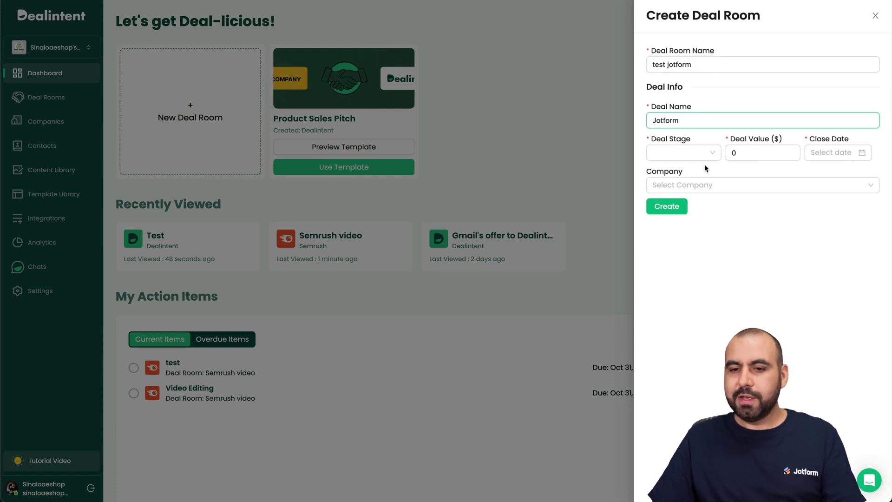
Set stage Prospect, value 1000, close date October 31, company Dealintent, and create it
left_click(701, 157)
left_click(683, 187)
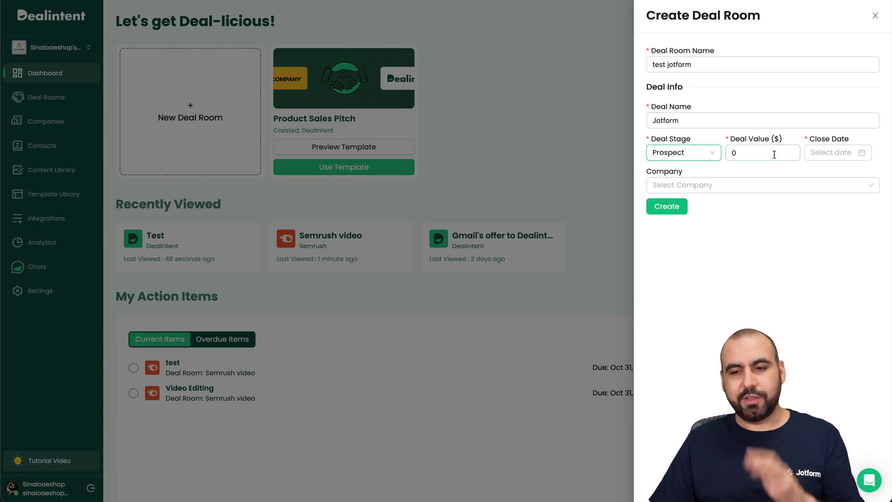
left_click(774, 155)
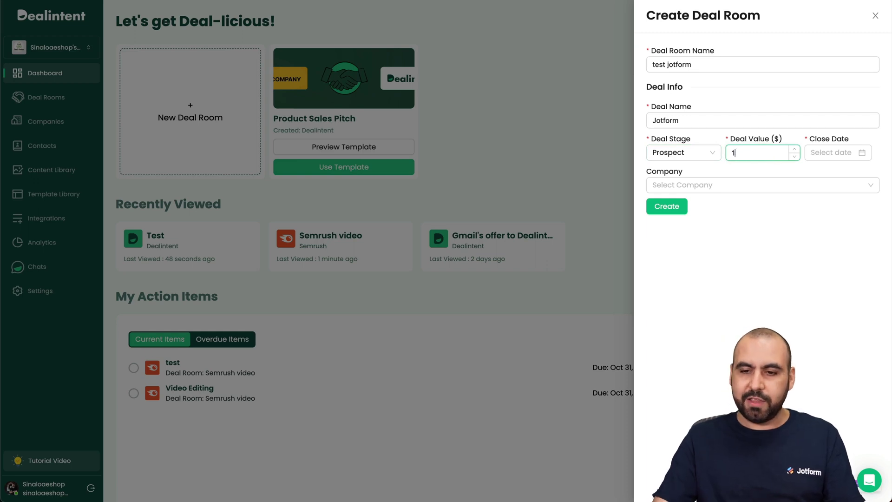
left_click(836, 153)
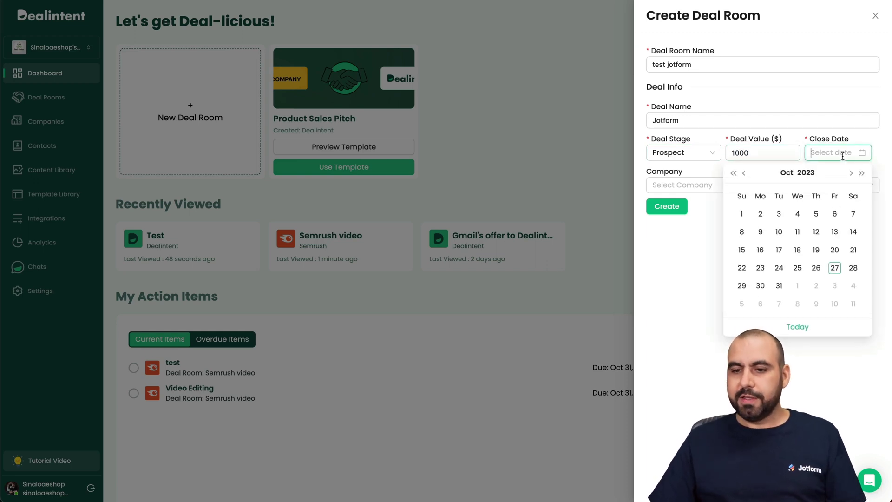
left_click(780, 287)
left_click(693, 185)
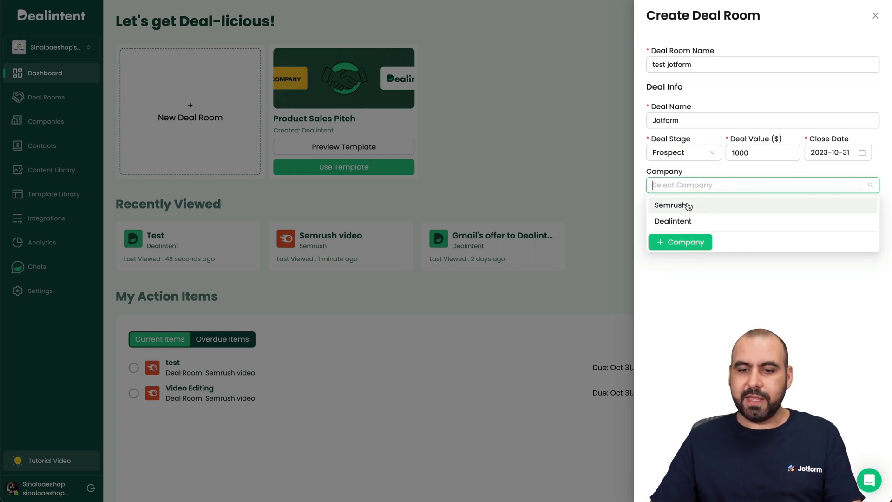
left_click(696, 221)
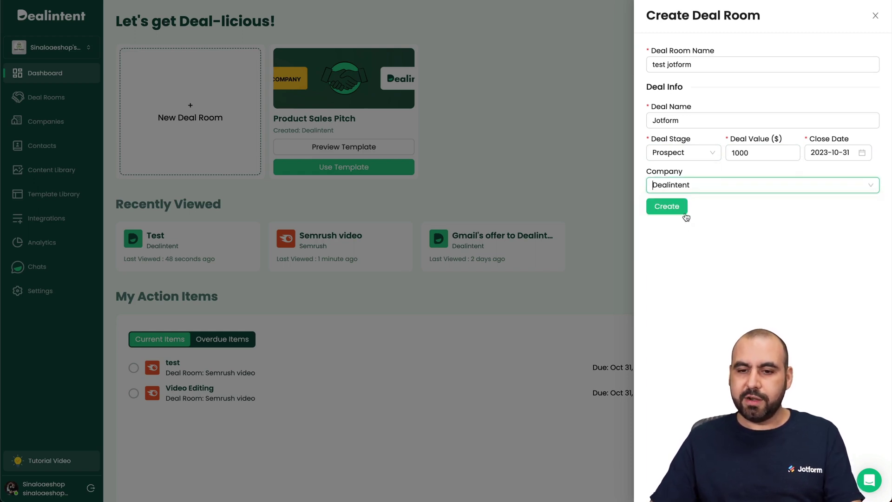
left_click(673, 208)
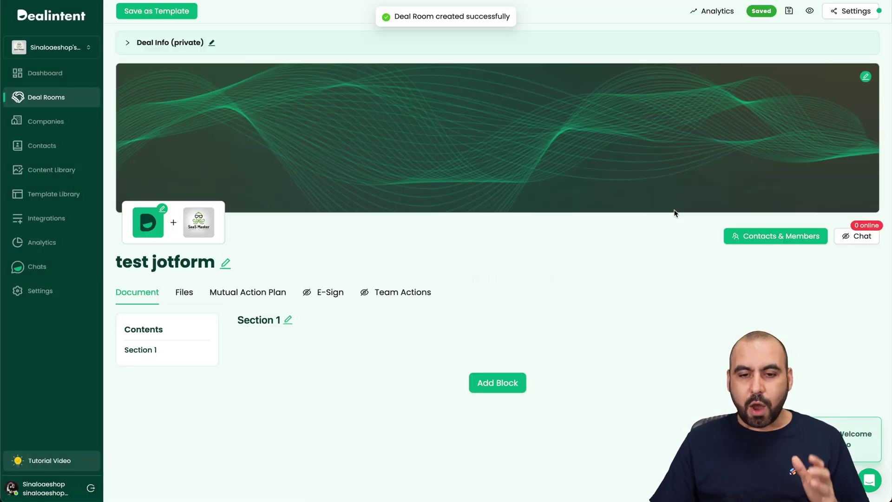
Add a Jotform block from the Form category to Section 1
scroll(570, 269, "down", 2)
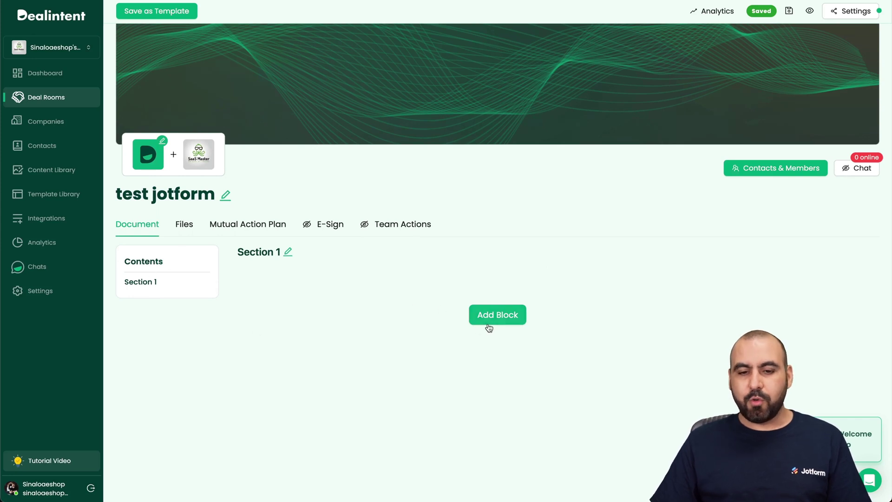
left_click(512, 315)
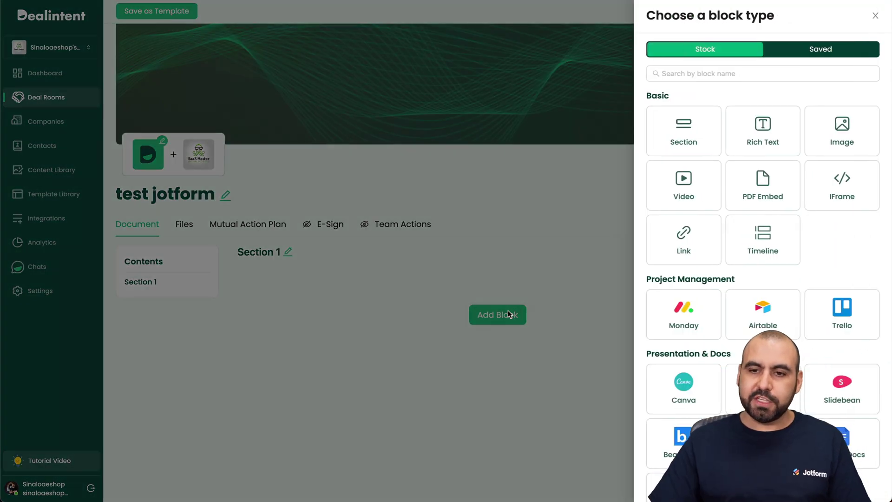
scroll(700, 279, "down", 2)
scroll(701, 289, "down", 15)
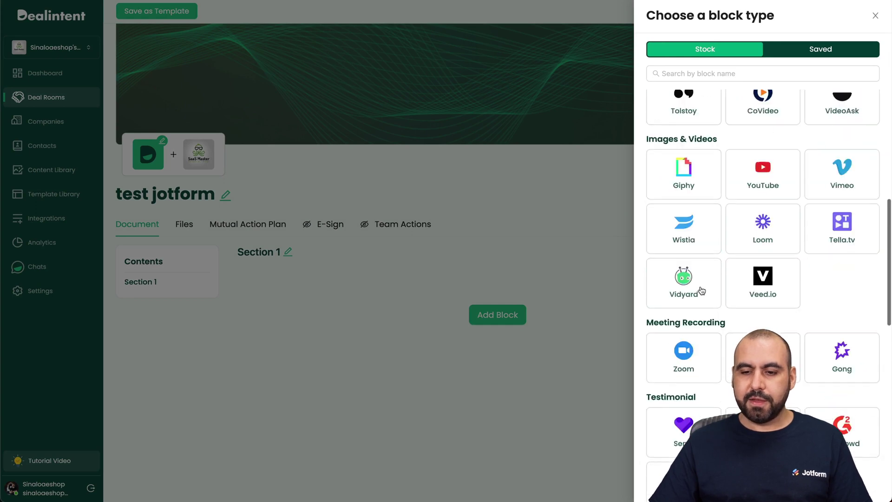
scroll(724, 288, "down", 1)
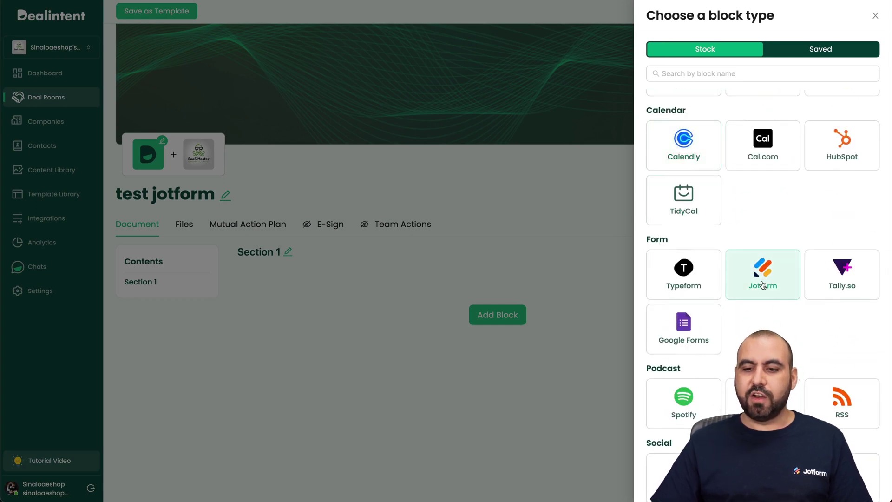
left_click(763, 297)
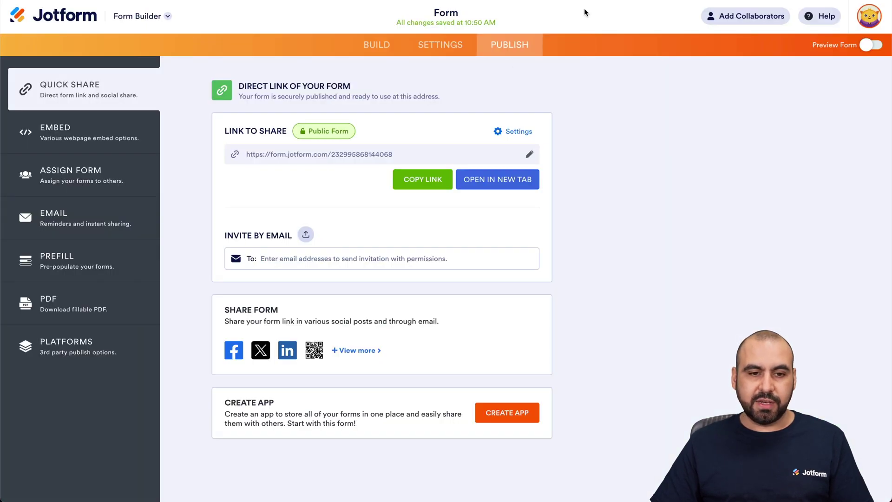
Look over the form's Embed options, then return to its Quick Share link
left_click(100, 131)
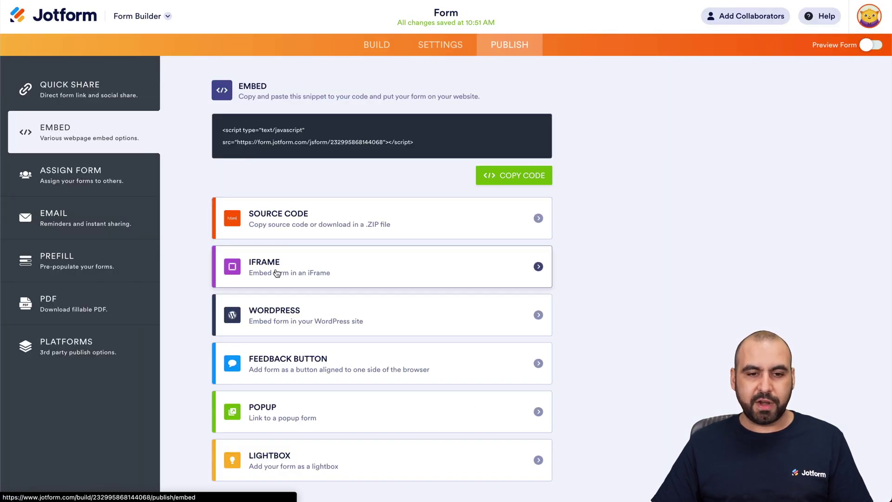
left_click(153, 95)
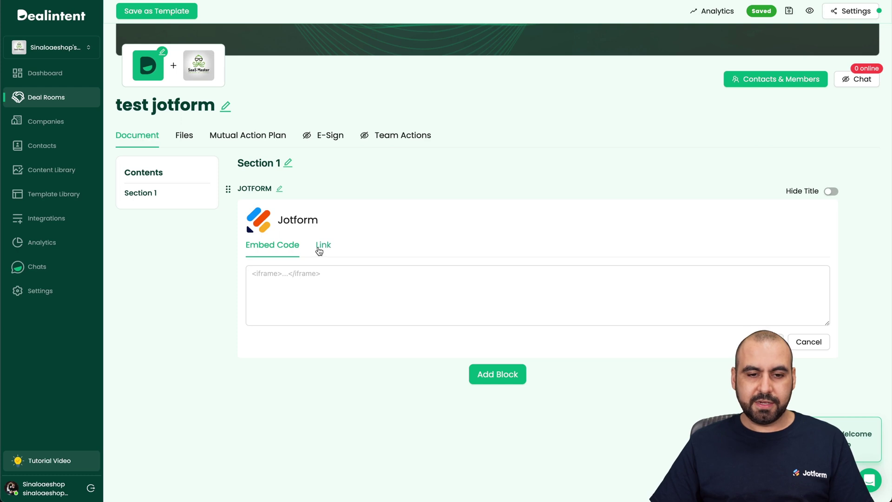
Paste the Jotform form URL into the block's Link tab and save to show the form
left_click(320, 247)
left_click(329, 273)
key("ctrl+v")
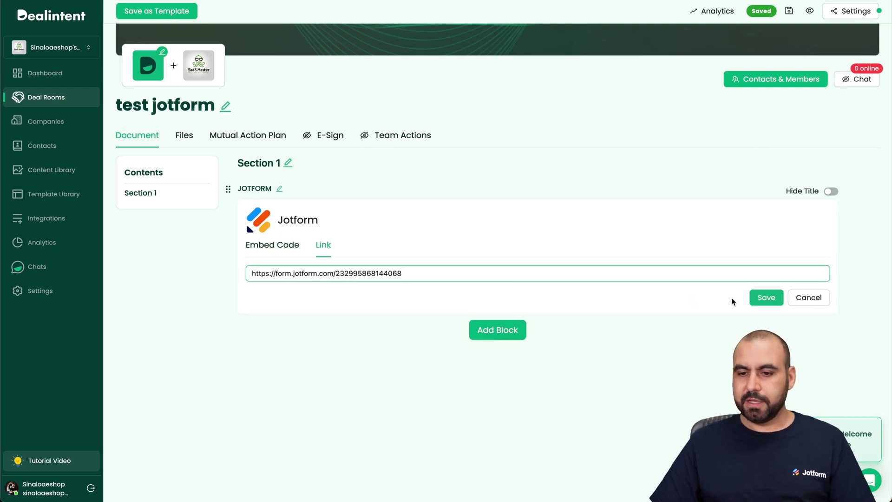
left_click(765, 297)
scroll(216, 417, "up", 3)
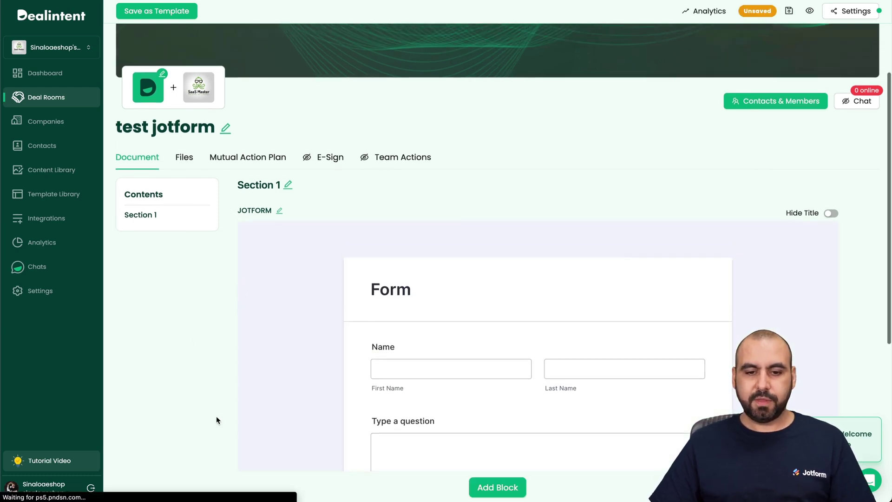
scroll(306, 371, "down", 8)
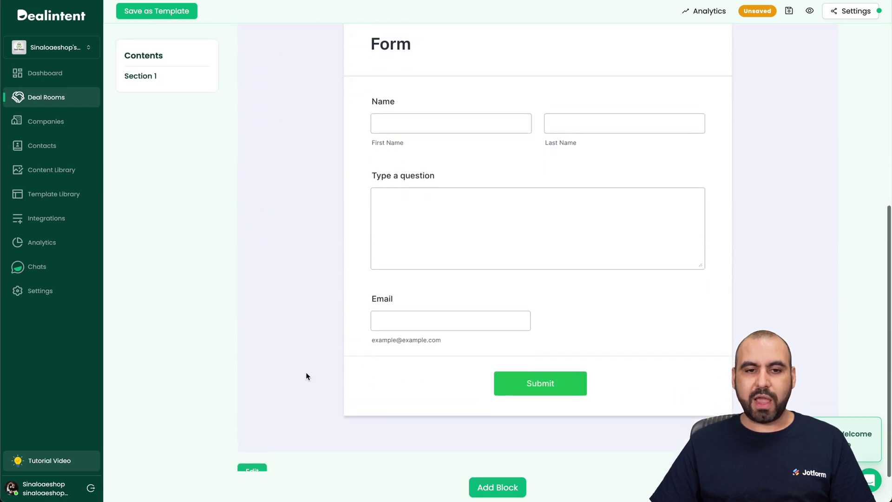
scroll(305, 376, "down", 3)
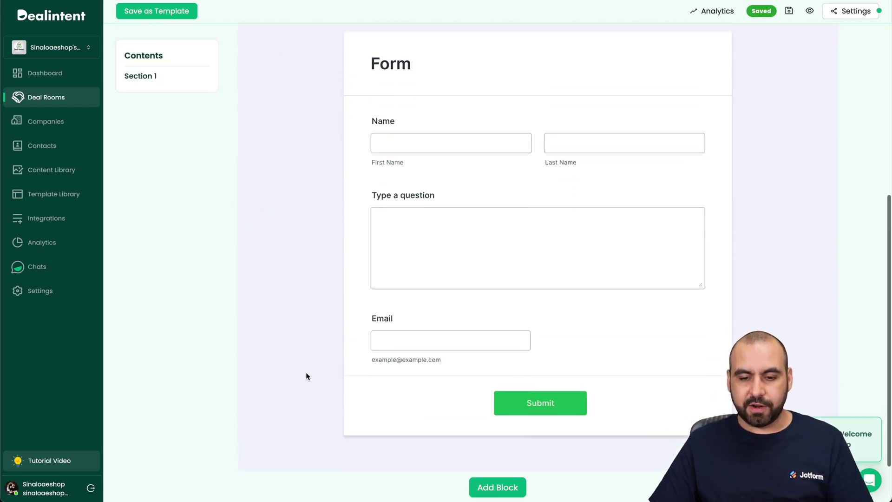
scroll(388, 228, "up", 2)
Rename Section 1 to 'Contact' and jump to it from the Contents list
scroll(387, 227, "up", 5)
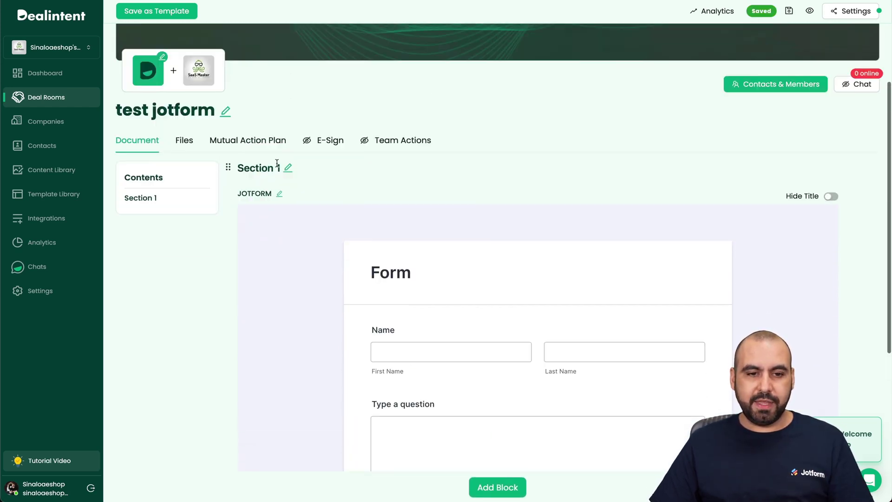
left_click(287, 167)
type("Contact")
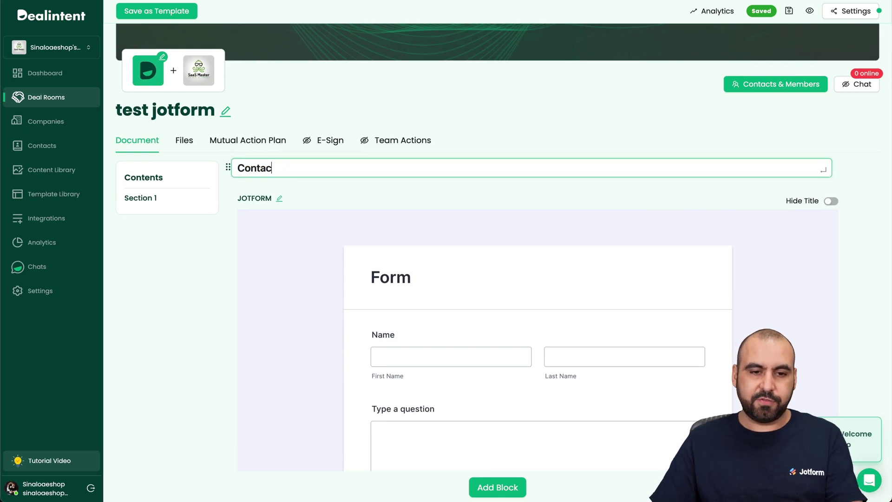
left_click(227, 246)
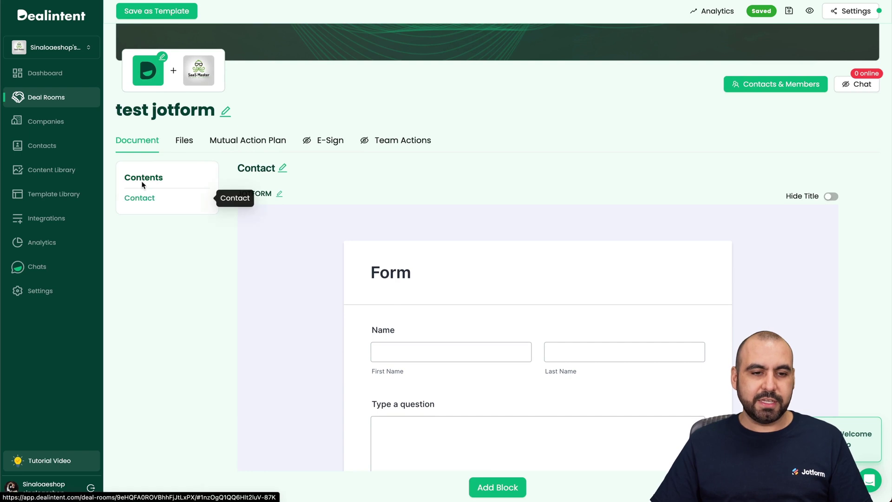
left_click(141, 198)
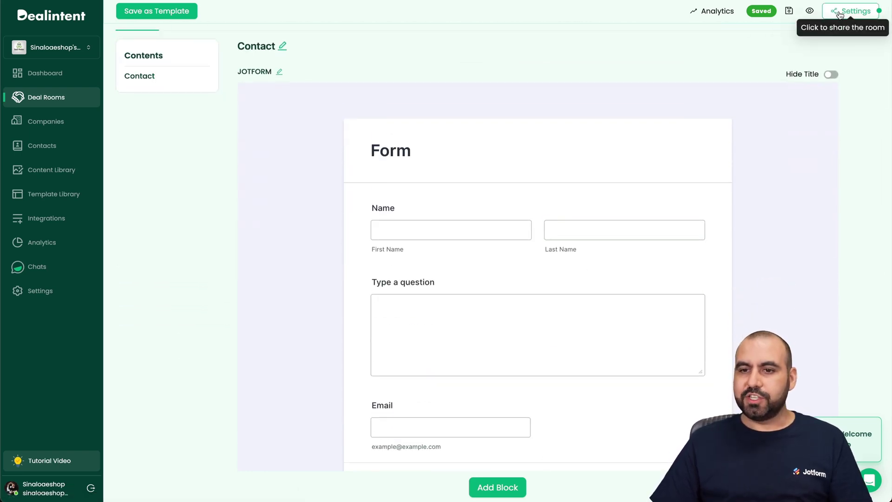
left_click(809, 10)
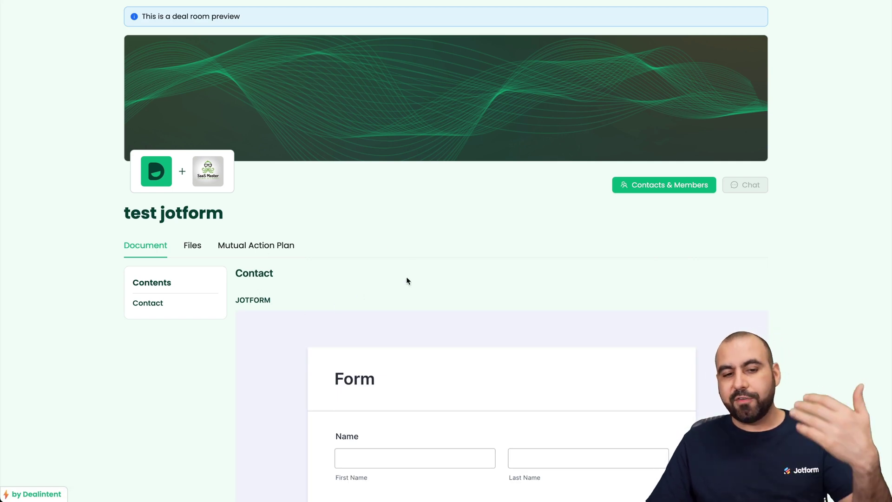
left_click(160, 305)
scroll(606, 265, "down", 2)
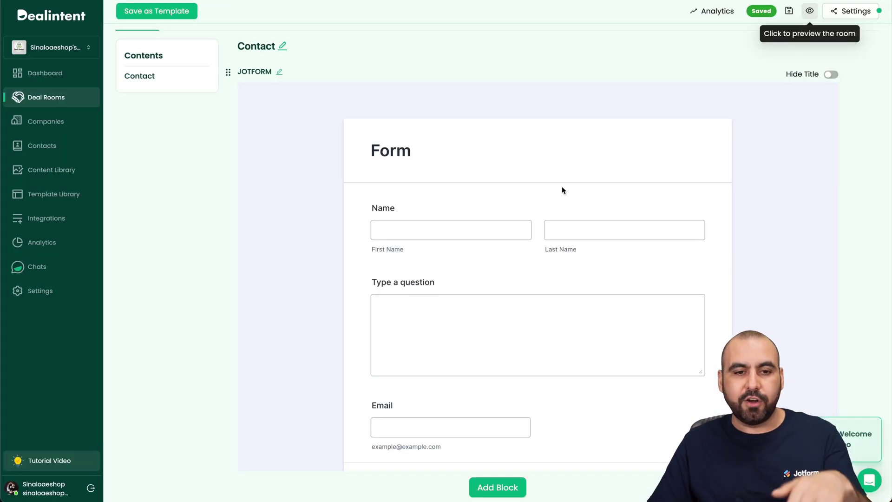
Scroll back up to the top of the finished deal room
scroll(408, 313, "up", 5)
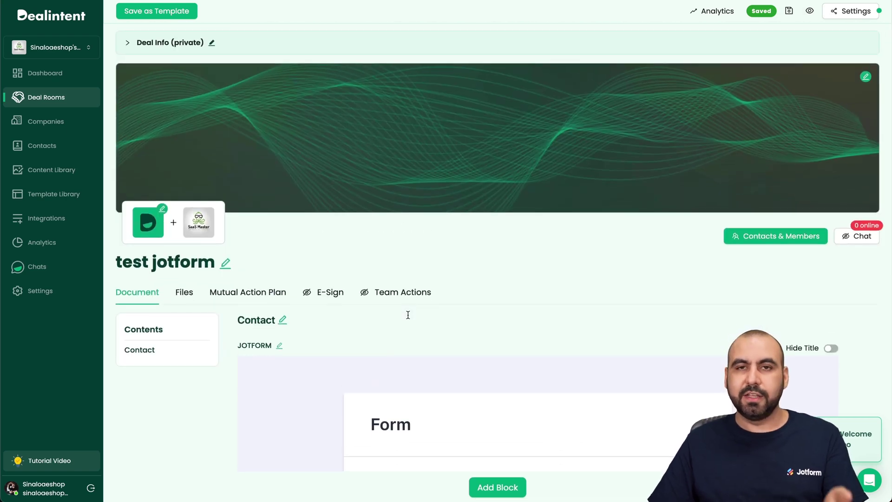